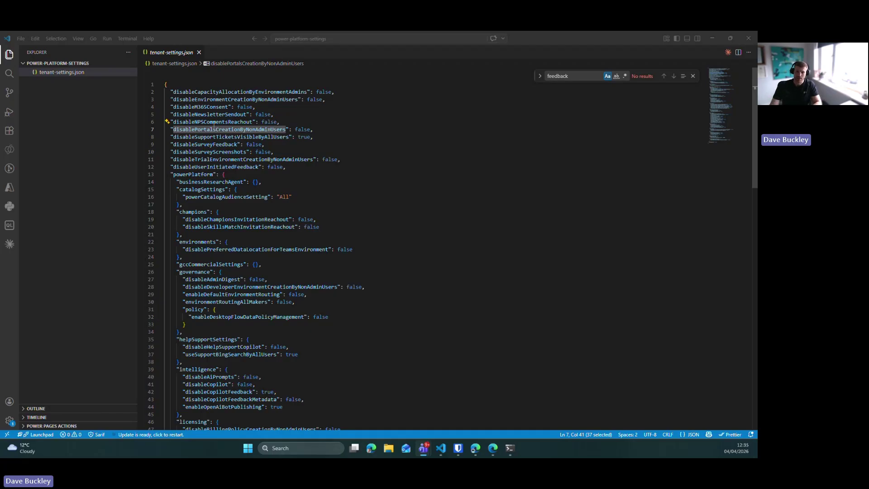
Highlight the disablePortalsCreationByNonAdminUsers setting in tenant-settings.json, and minimize Visual Studio Code.
{"action": "double_click", "coordinate": [214, 123]}
{"action": "double_click", "coordinate": [216, 129]}
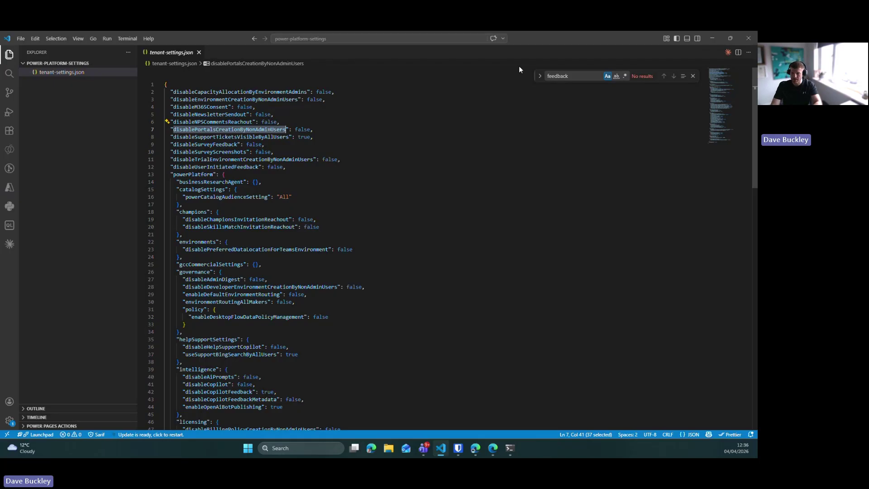
{"action": "left_click", "coordinate": [712, 39]}
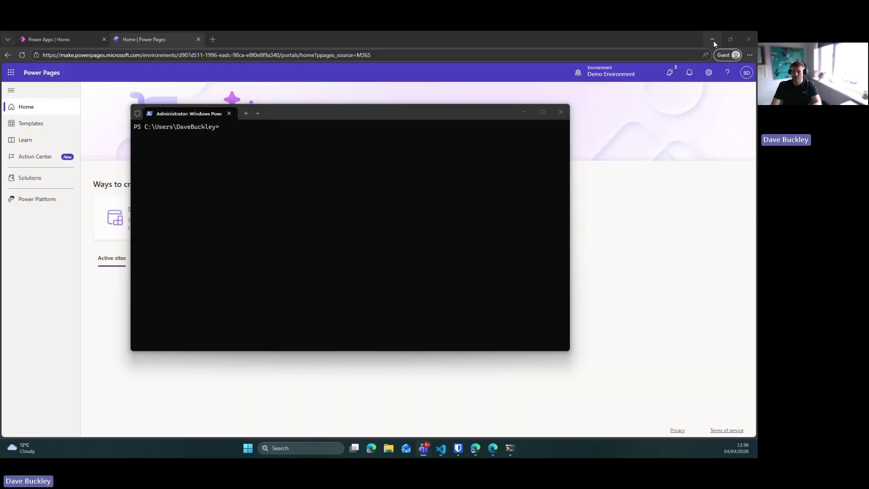
Bring Power Pages to the front and check the signed-in account and whether it may create a site from a template.
{"action": "left_click", "coordinate": [586, 134]}
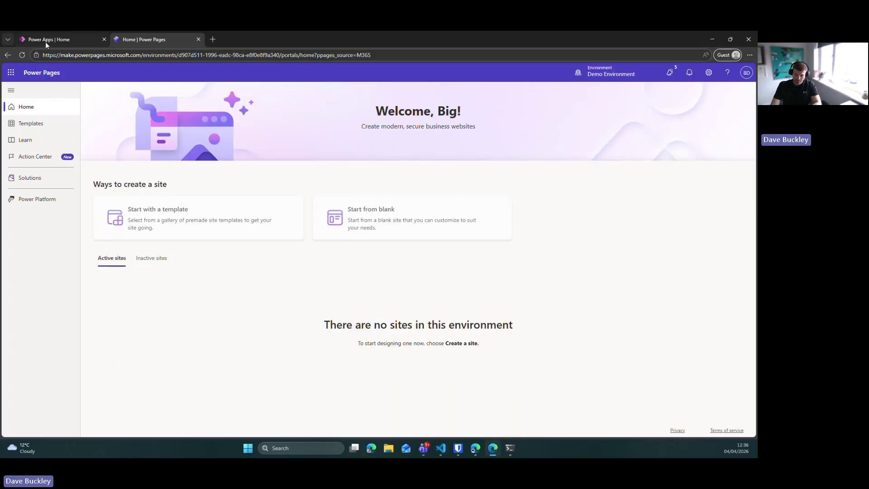
{"action": "left_click", "coordinate": [746, 73]}
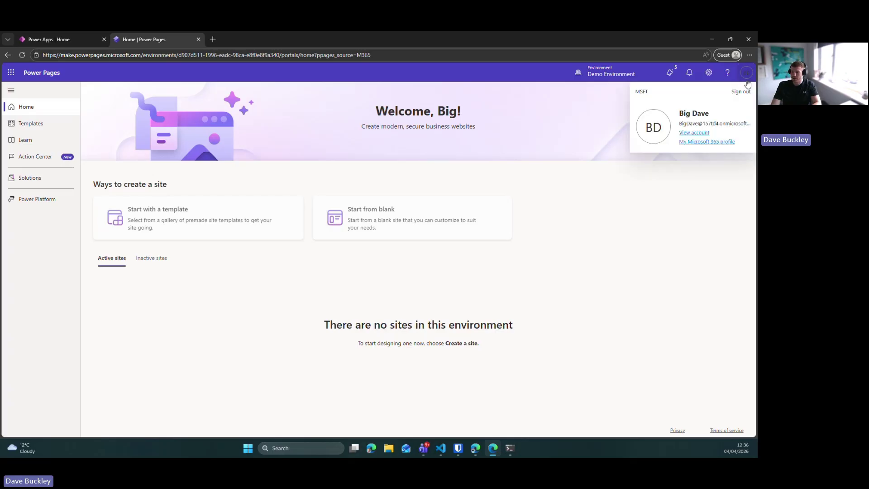
{"action": "left_click", "coordinate": [187, 329]}
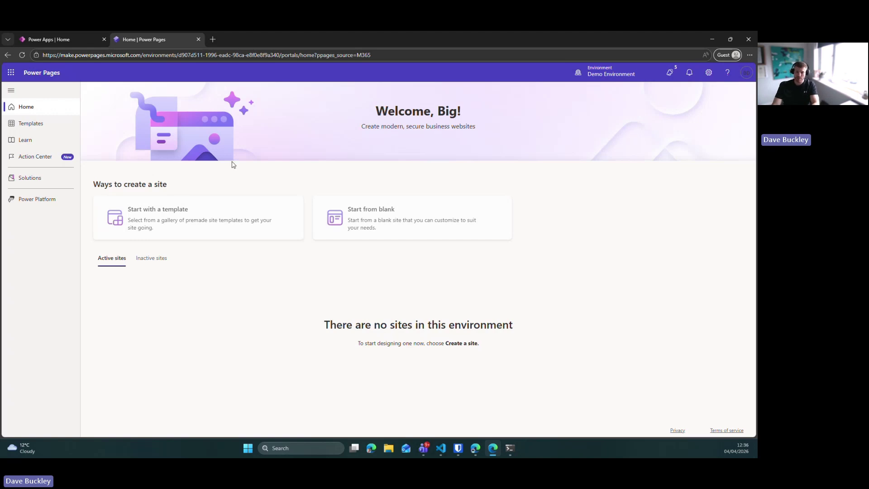
{"action": "mouse_move", "coordinate": [193, 219]}
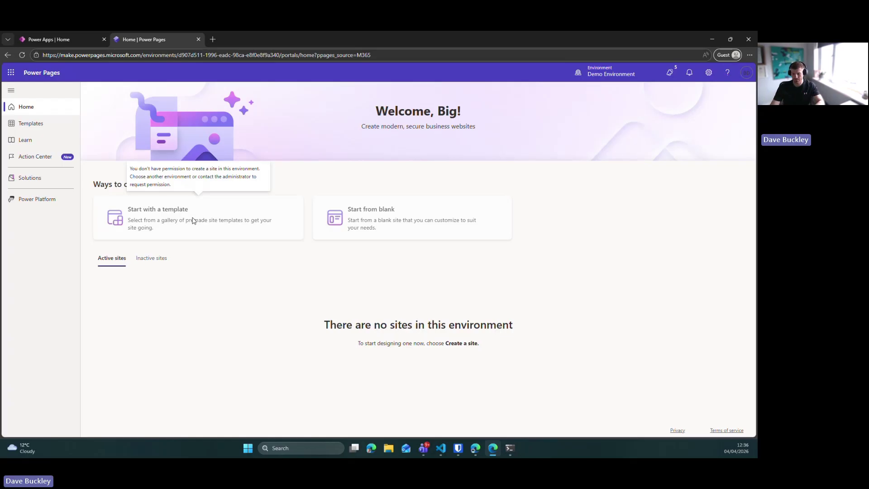
Switch to the Power Platform admin center and add the System Administrator role to the open user in Demo Environment, saving the assignment.
{"action": "left_click", "coordinate": [476, 450]}
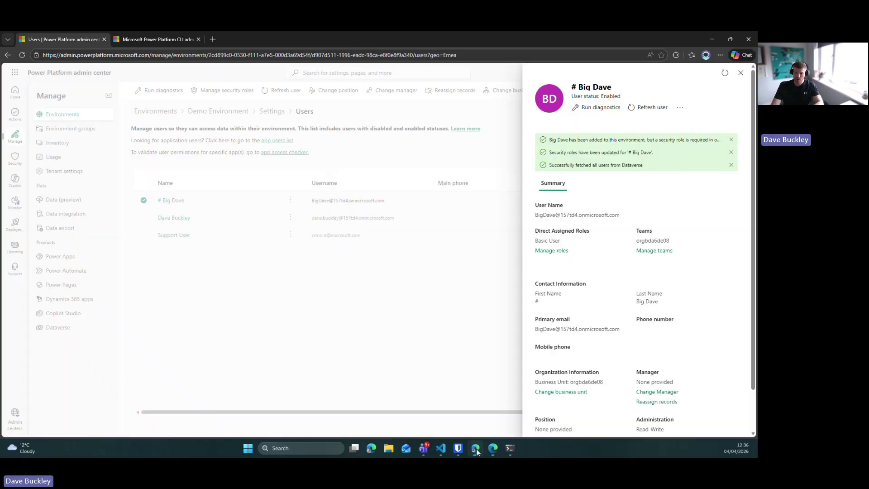
{"action": "left_click", "coordinate": [551, 251]}
{"action": "scroll", "coordinate": [638, 285], "scroll_direction": "down", "scroll_amount": 10}
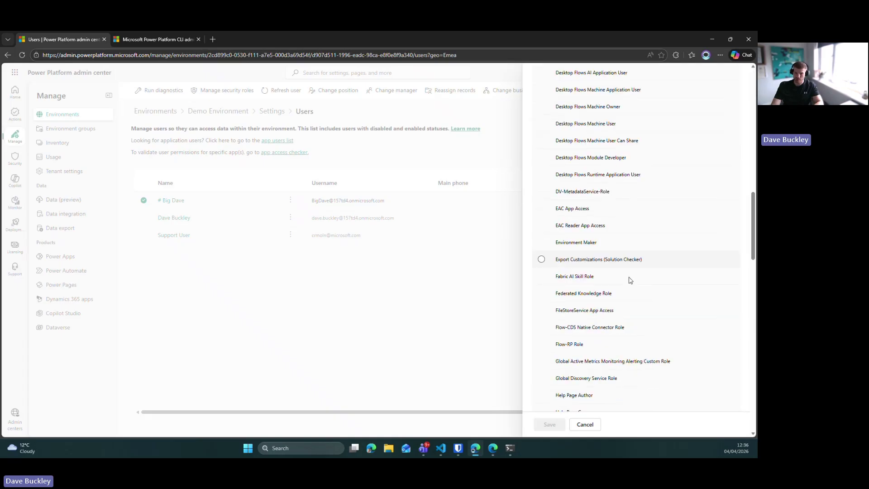
{"action": "scroll", "coordinate": [630, 280], "scroll_direction": "down", "scroll_amount": 15}
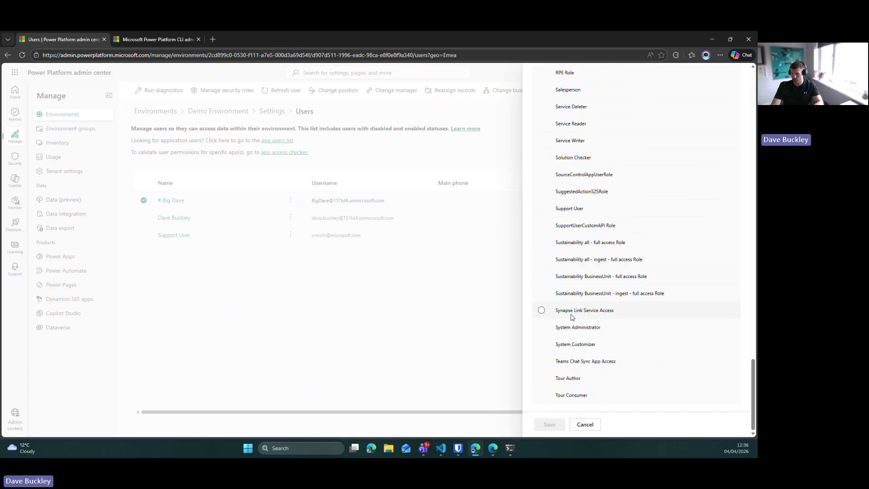
{"action": "left_click", "coordinate": [543, 327]}
{"action": "left_click", "coordinate": [550, 424]}
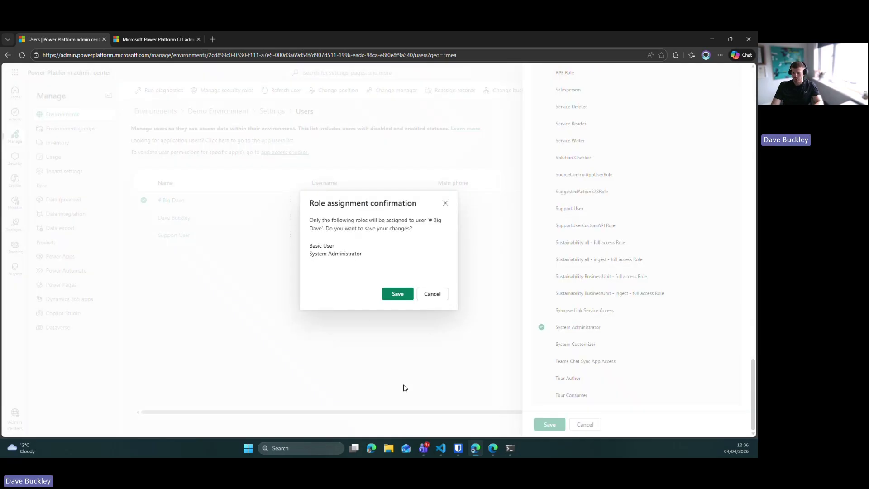
{"action": "left_click", "coordinate": [396, 295]}
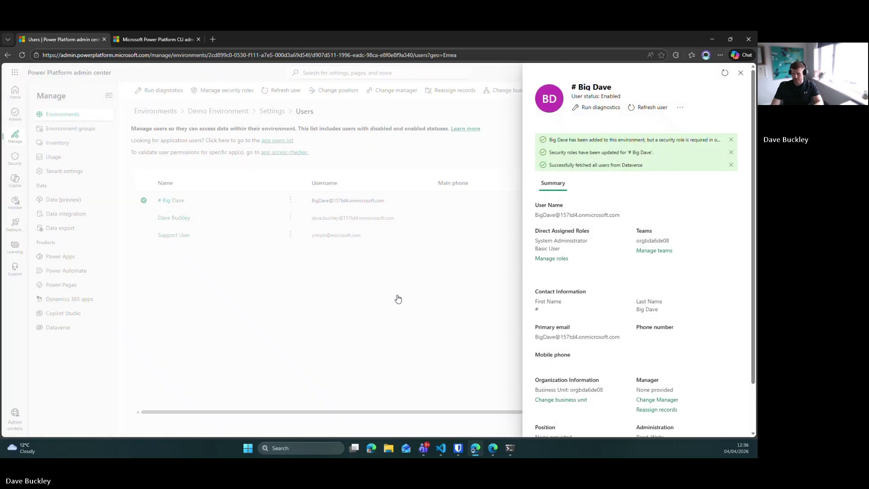
Reload the Power Pages home page to check the site creation options, and revisit the portal creation setting in tenant-settings.json.
{"action": "left_click", "coordinate": [493, 448]}
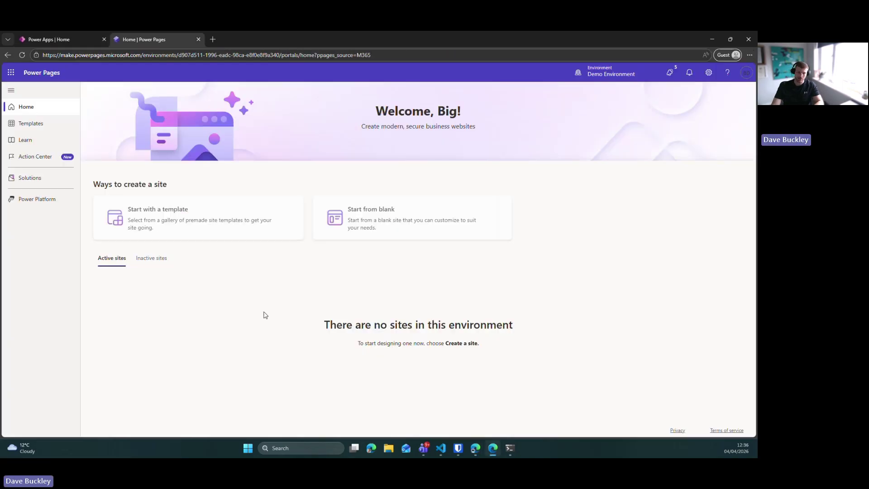
{"action": "left_click", "coordinate": [266, 55]}
{"action": "key", "text": "Return"}
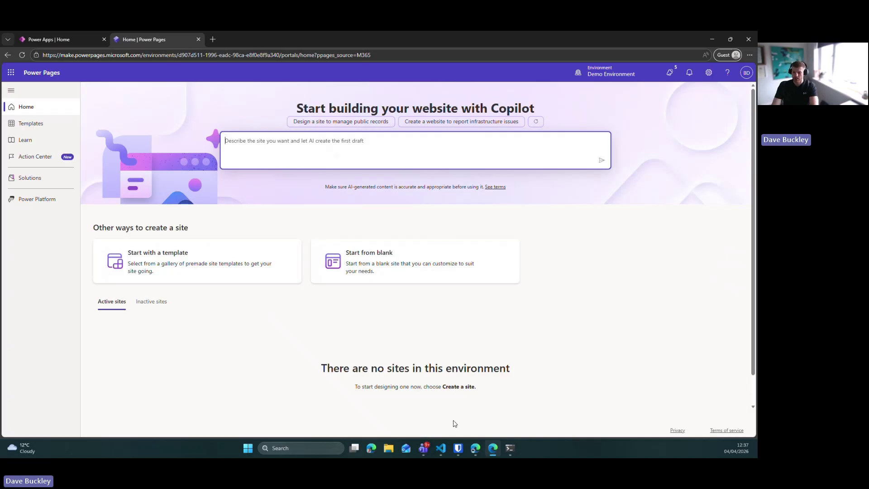
{"action": "left_click", "coordinate": [446, 450]}
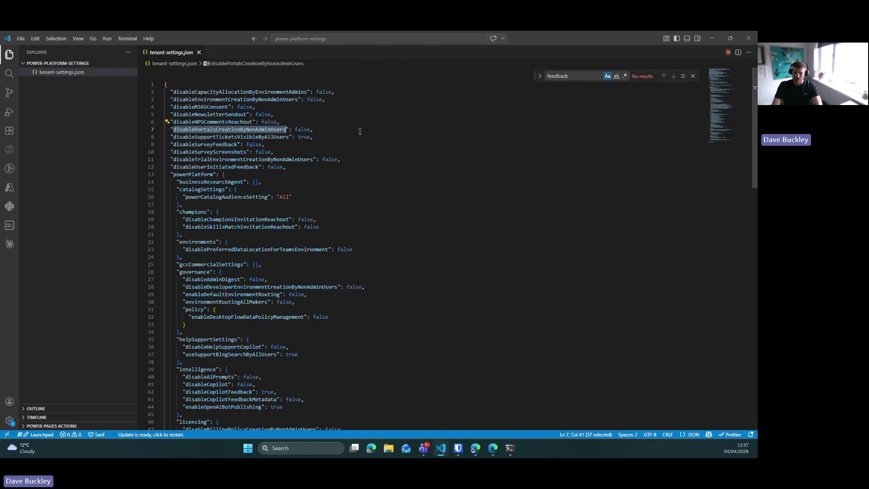
{"action": "left_click", "coordinate": [712, 37]}
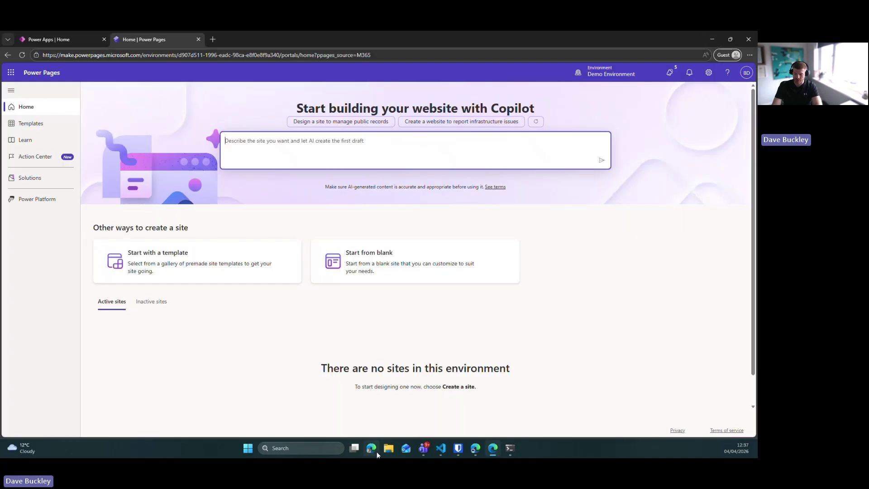
Switch to the Power Platform admin center, open the tenant settings and search the page for "portal".
{"action": "left_click", "coordinate": [478, 450]}
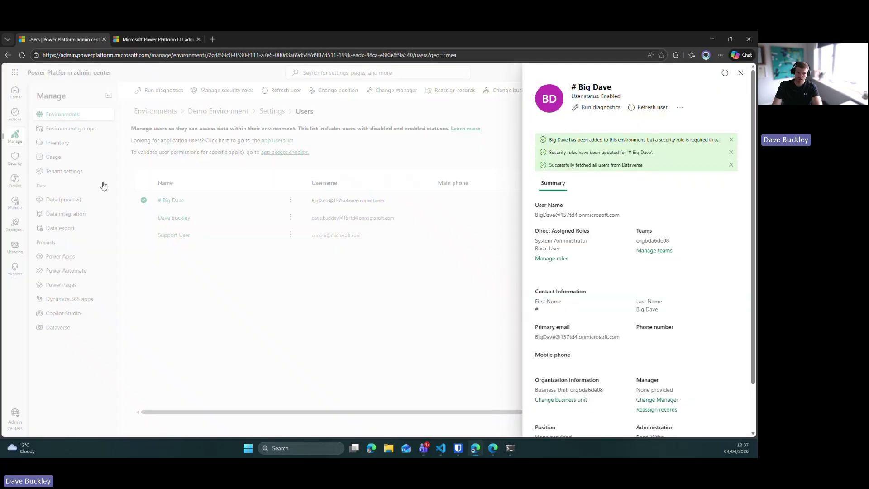
{"action": "left_click", "coordinate": [740, 72]}
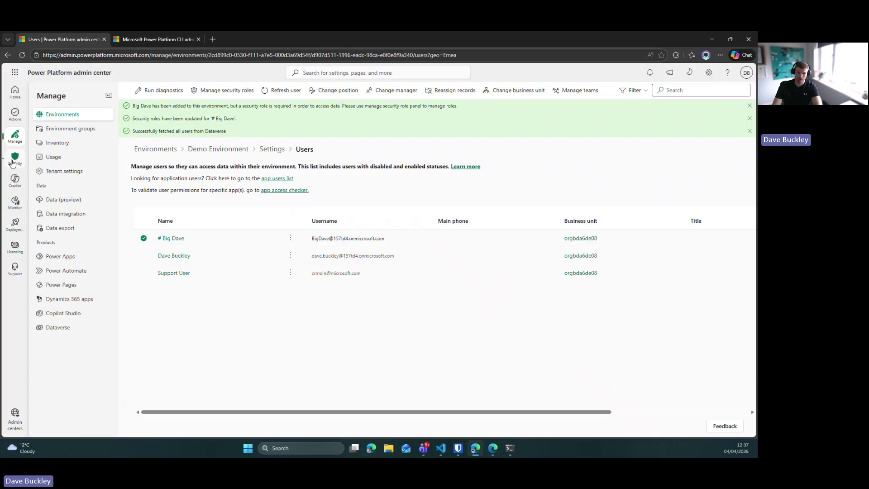
{"action": "left_click", "coordinate": [59, 171]}
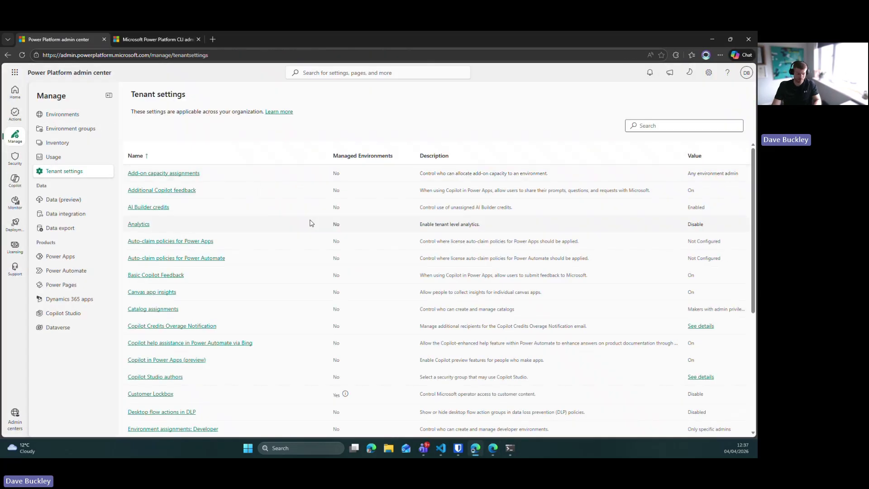
{"action": "key", "text": "ctrl+f"}
{"action": "type", "text": "port"}
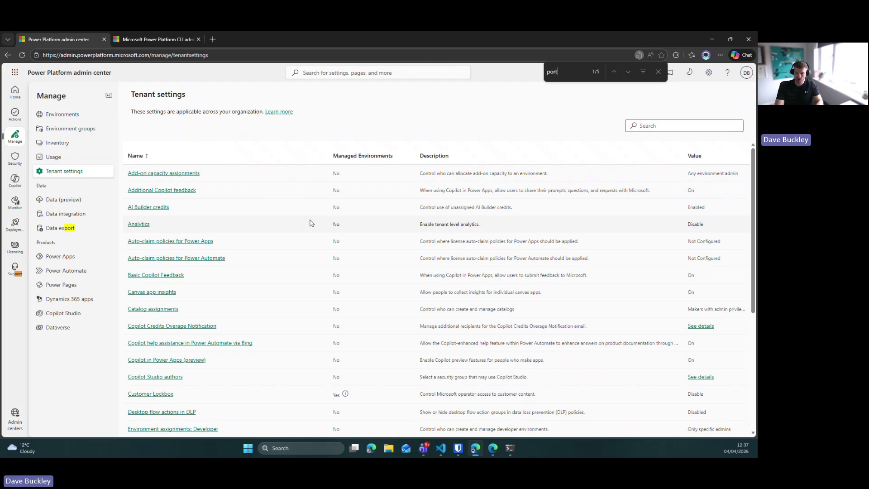
{"action": "type", "text": "al"}
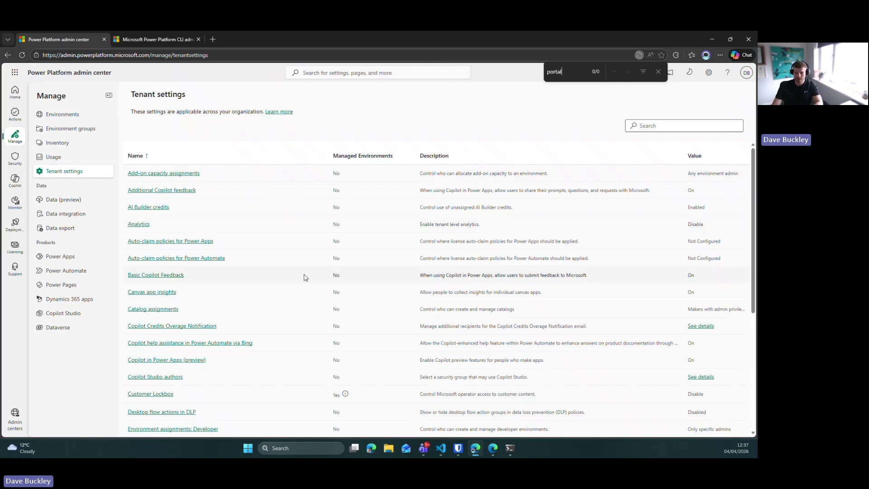
{"action": "scroll", "coordinate": [290, 262], "scroll_direction": "down", "scroll_amount": 5}
{"action": "scroll", "coordinate": [208, 308], "scroll_direction": "up", "scroll_amount": 4}
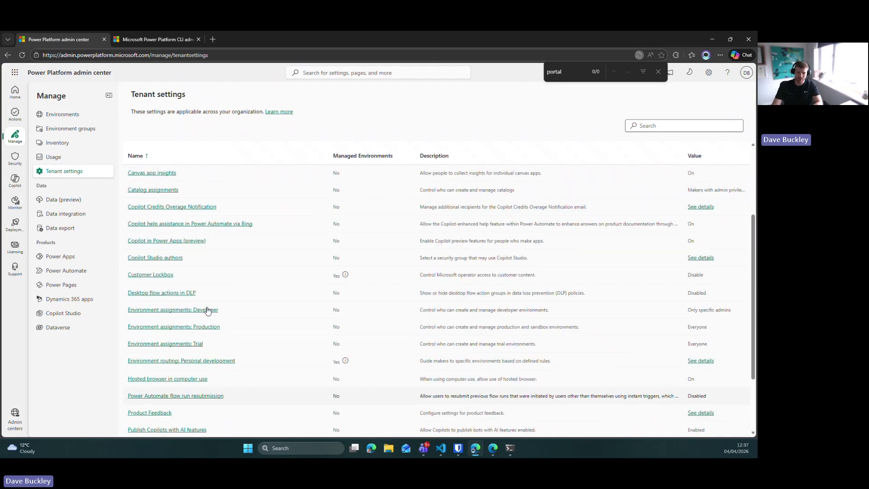
{"action": "scroll", "coordinate": [189, 176], "scroll_direction": "up", "scroll_amount": 1}
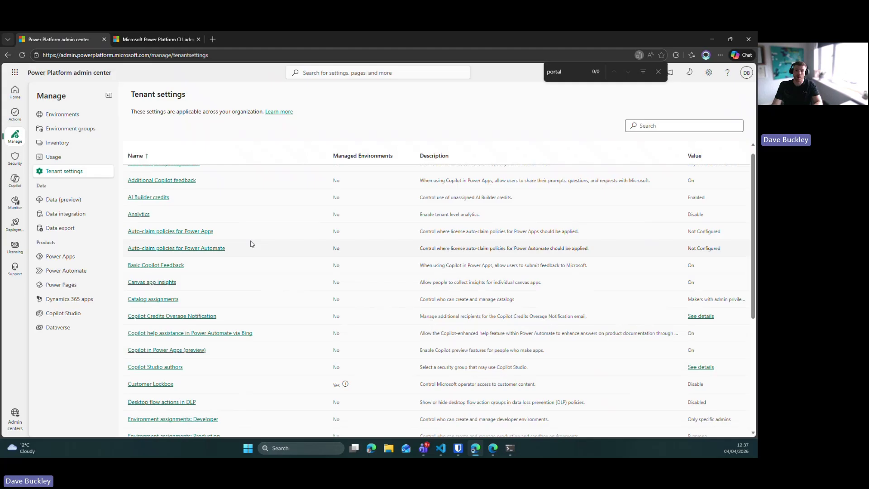
Run pac admin update-tenant-settings in Windows PowerShell to set disablePortalsCreationByNonAdminUsers to true.
{"action": "left_click", "coordinate": [509, 448]}
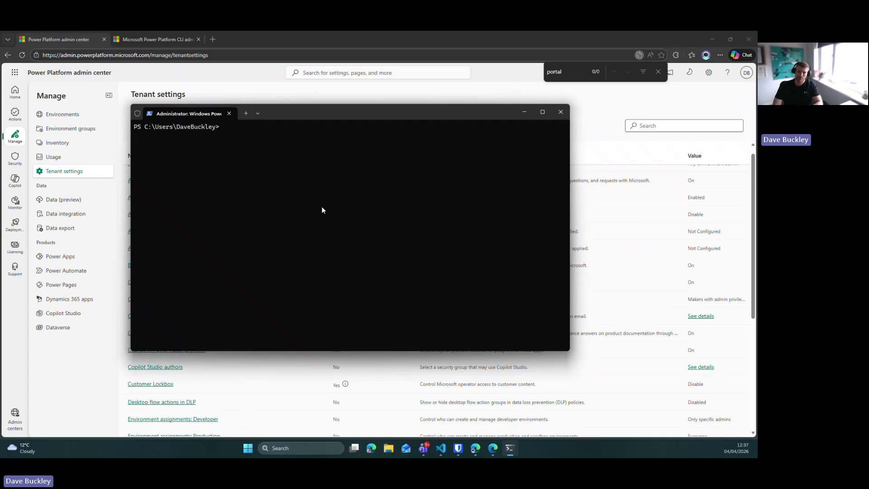
{"action": "type", "text": "pac admin update-tenant-settings --setting-name \"disablePortalsCreationByNonAdminUsers\" --setting-value false"}
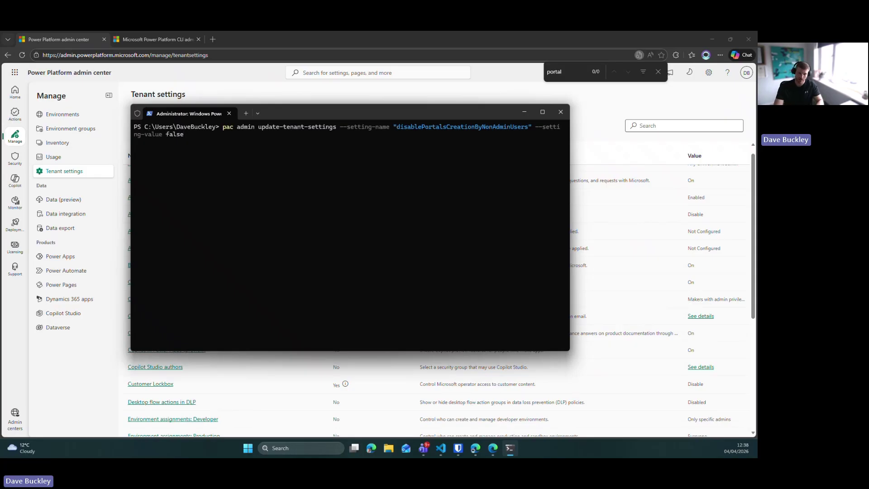
{"action": "key", "text": "BackSpace"}
{"action": "key", "text": "BackSpace"}
{"action": "key", "text": "BackSpace"}
{"action": "key", "text": "BackSpace"}
{"action": "key", "text": "BackSpace"}
{"action": "type", "text": "true"}
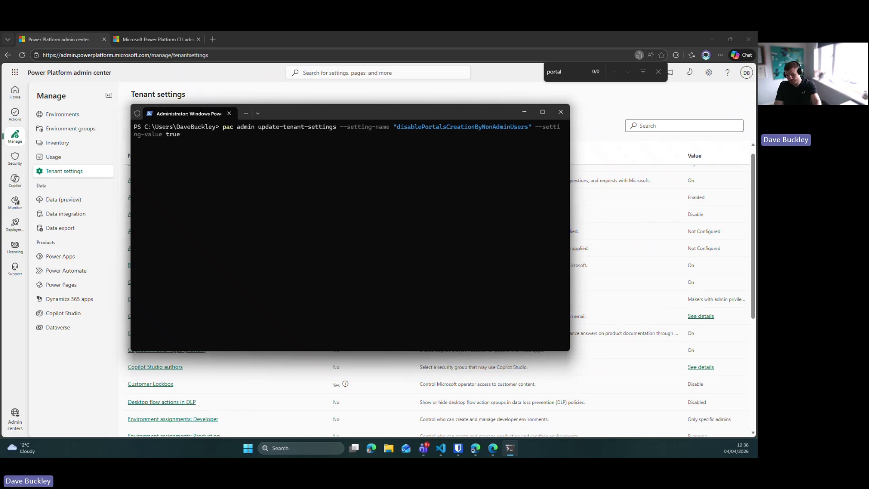
{"action": "key", "text": "Return"}
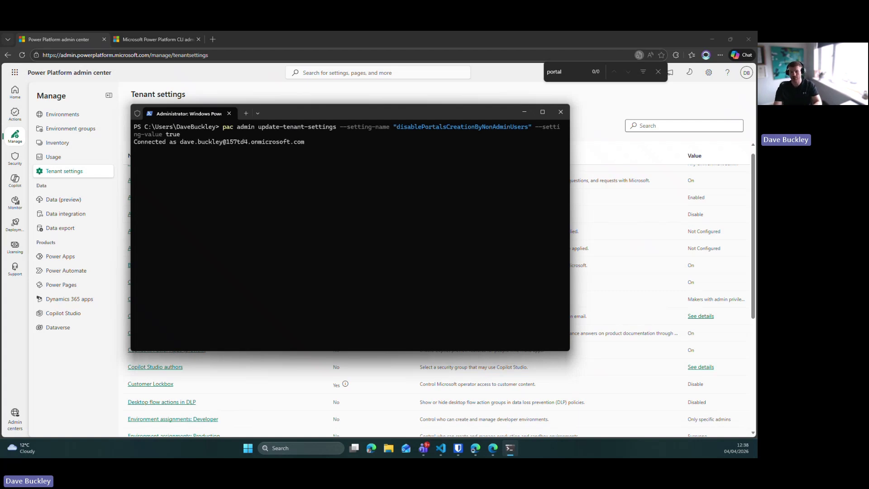
Glance at tenant-settings.json in Visual Studio Code, and reload the Power Pages home page to check site creation under the updated setting.
{"action": "left_click", "coordinate": [441, 448]}
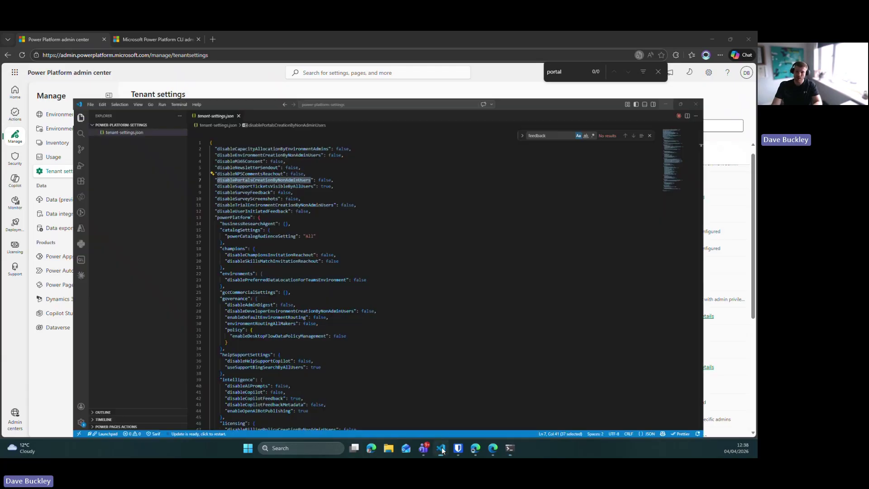
{"action": "left_click", "coordinate": [709, 38]}
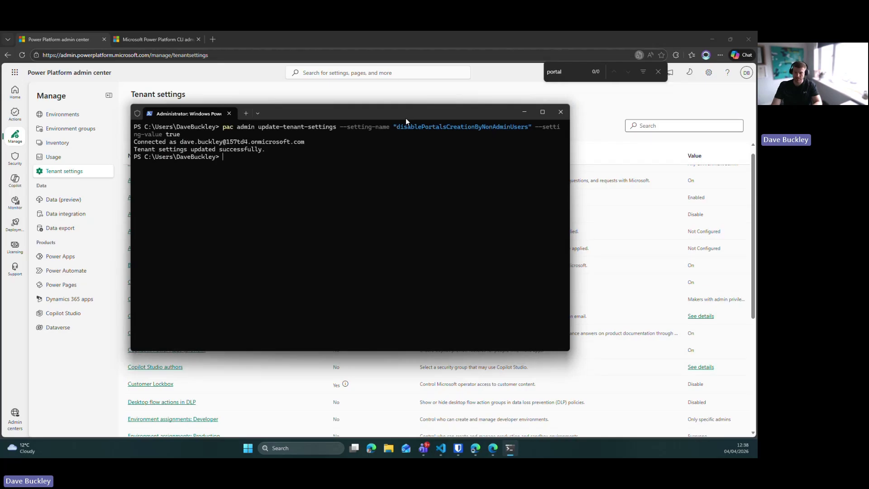
{"action": "left_click", "coordinate": [498, 451]}
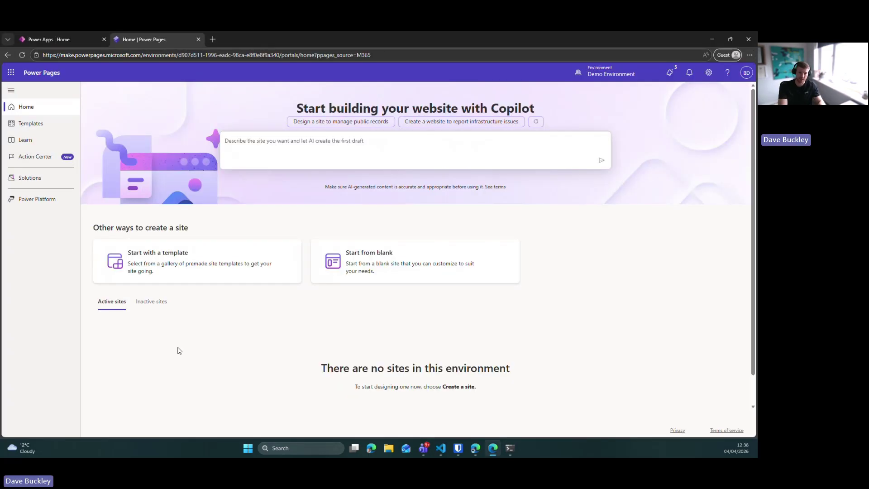
{"action": "left_click", "coordinate": [186, 56]}
{"action": "key", "text": "Return"}
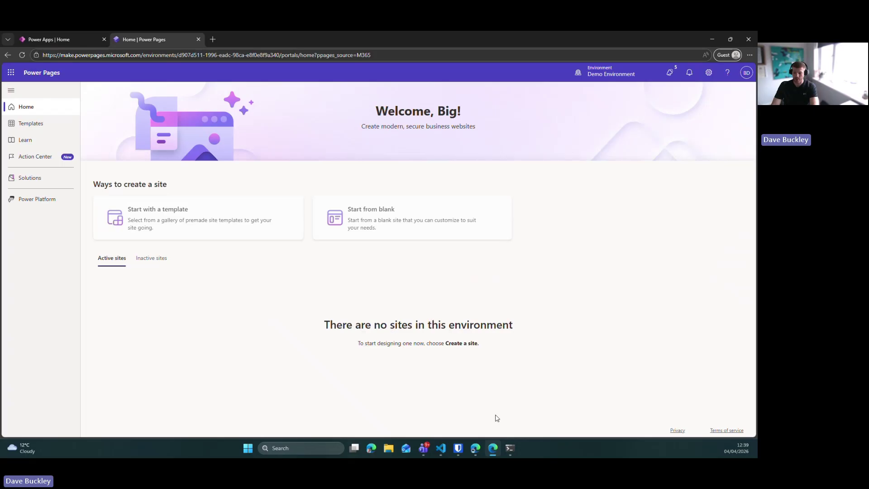
Return to Visual Studio Code and highlight the value of disablePortalsCreationByNonAdminUsers in tenant-settings.json.
{"action": "left_click", "coordinate": [440, 448]}
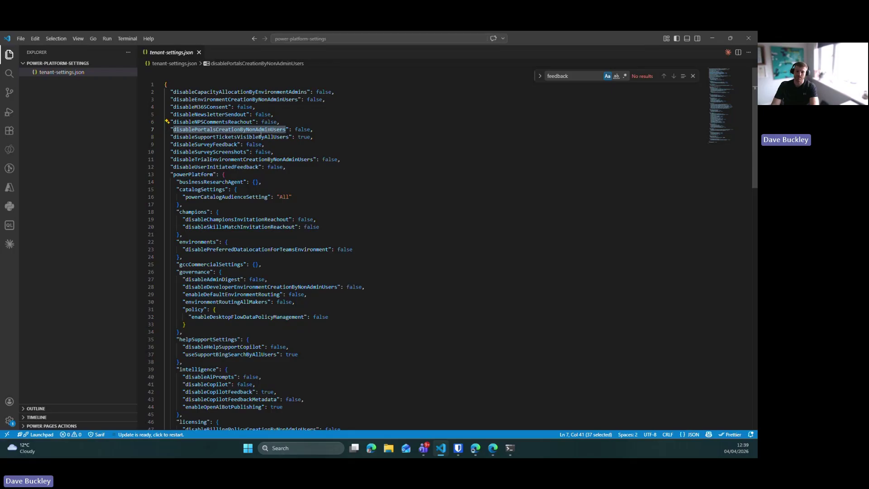
{"action": "double_click", "coordinate": [302, 129]}
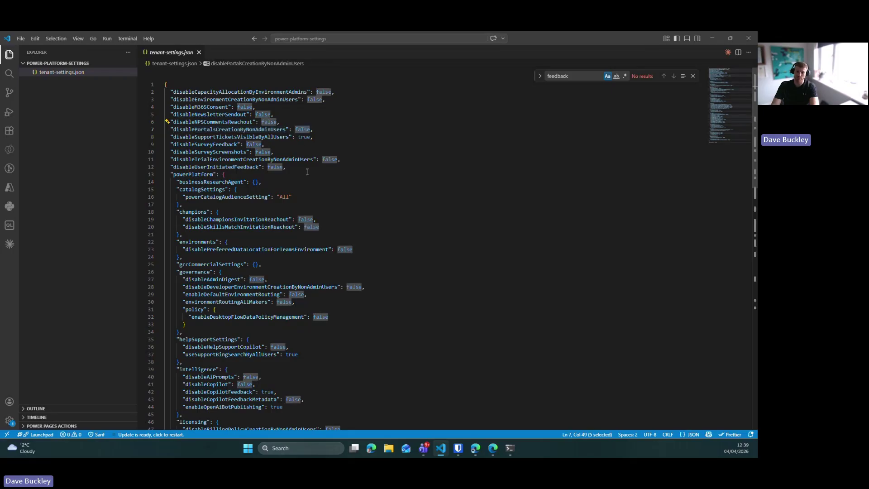